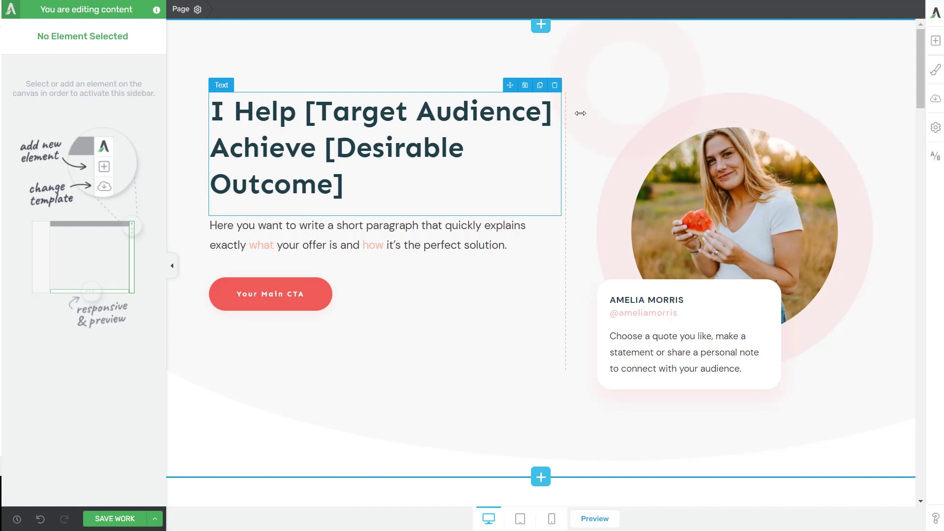
Select the hero Background Section and confirm its Section Template list has no saved global styles
{"action": "left_click", "coordinate": [396, 50]}
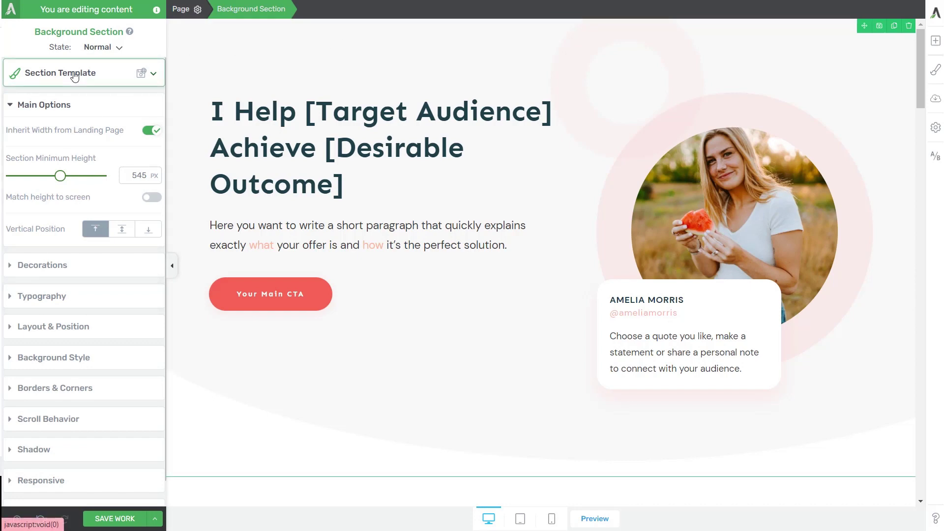
{"action": "left_click", "coordinate": [155, 77]}
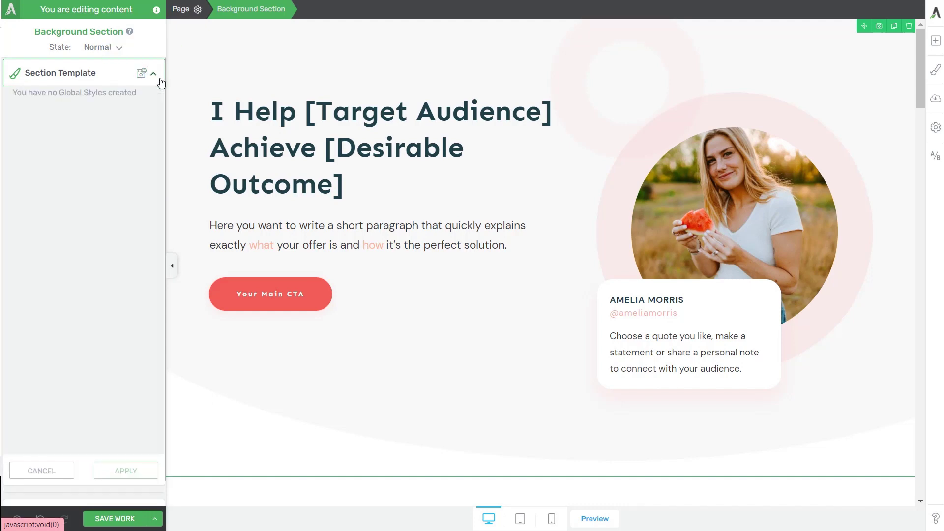
{"action": "left_click", "coordinate": [154, 74]}
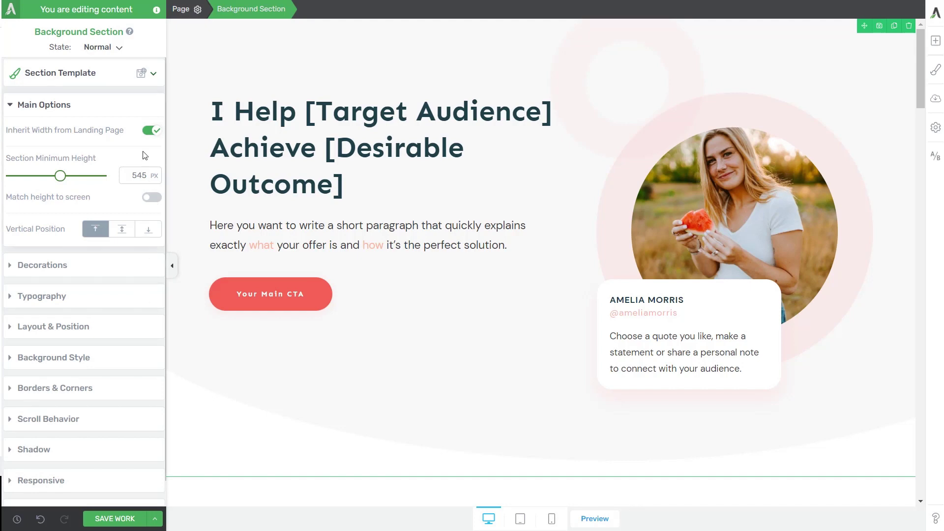
Turn off Inherit Width, adjust the content maximum width, and make content cover the full screen width
{"action": "left_click", "coordinate": [149, 132]}
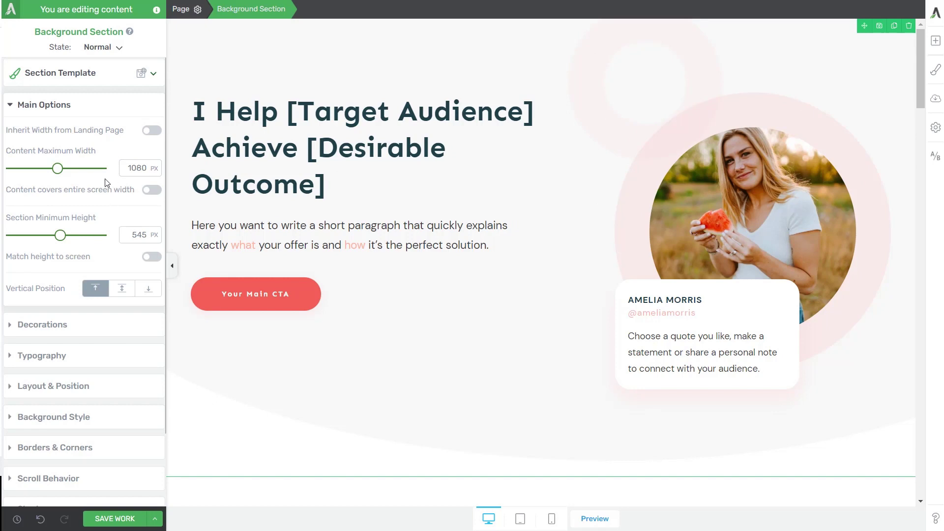
{"action": "mouse_move", "coordinate": [58, 170]}
{"action": "left_mouse_down"}
{"action": "mouse_move", "coordinate": [66, 176]}
{"action": "mouse_move", "coordinate": [48, 176]}
{"action": "left_mouse_up"}
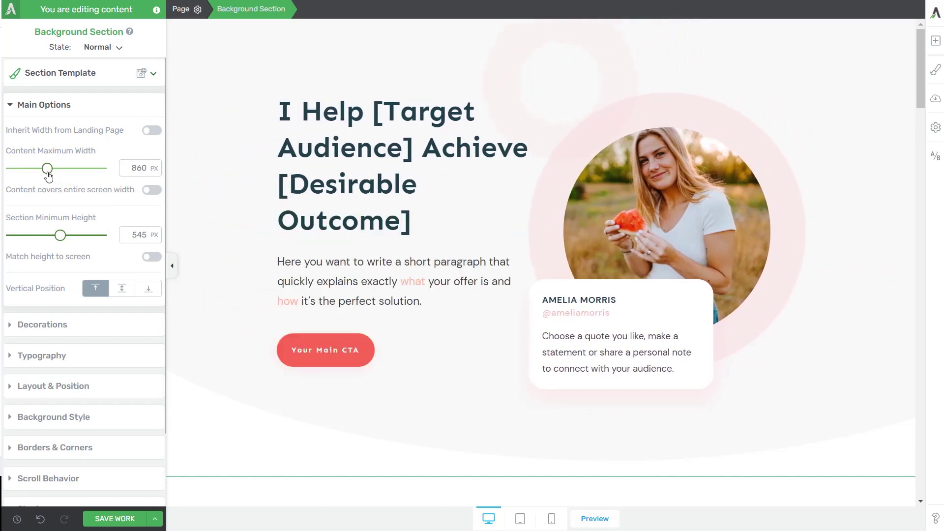
{"action": "left_click", "coordinate": [146, 197]}
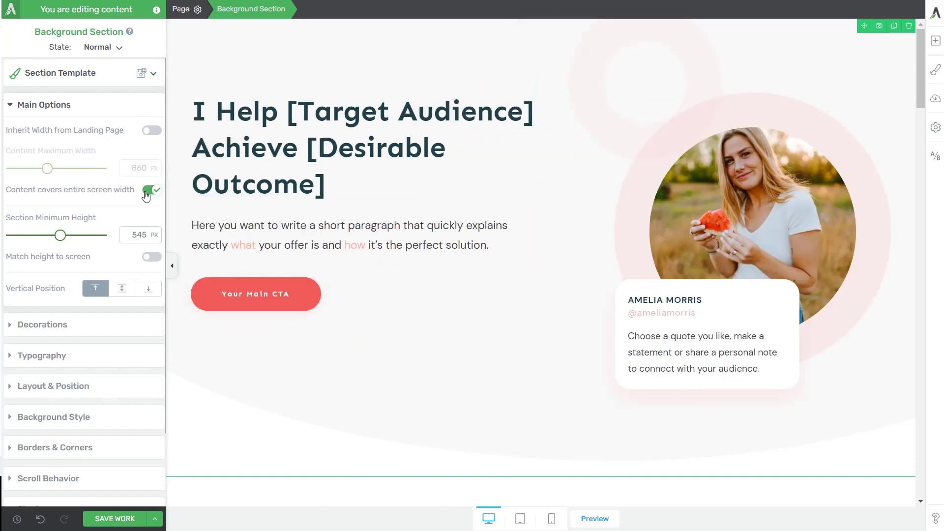
Re-enable inherited page width and set the hero's minimum height to 516 px, leaving screen-height matching off
{"action": "left_click", "coordinate": [149, 130]}
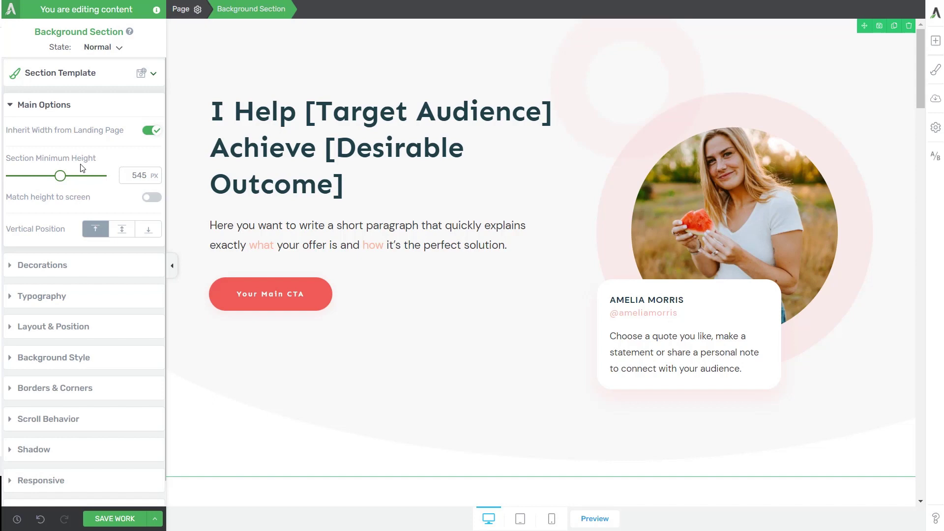
{"action": "mouse_move", "coordinate": [61, 177]}
{"action": "left_mouse_down"}
{"action": "mouse_move", "coordinate": [69, 178]}
{"action": "mouse_move", "coordinate": [58, 181]}
{"action": "left_mouse_up"}
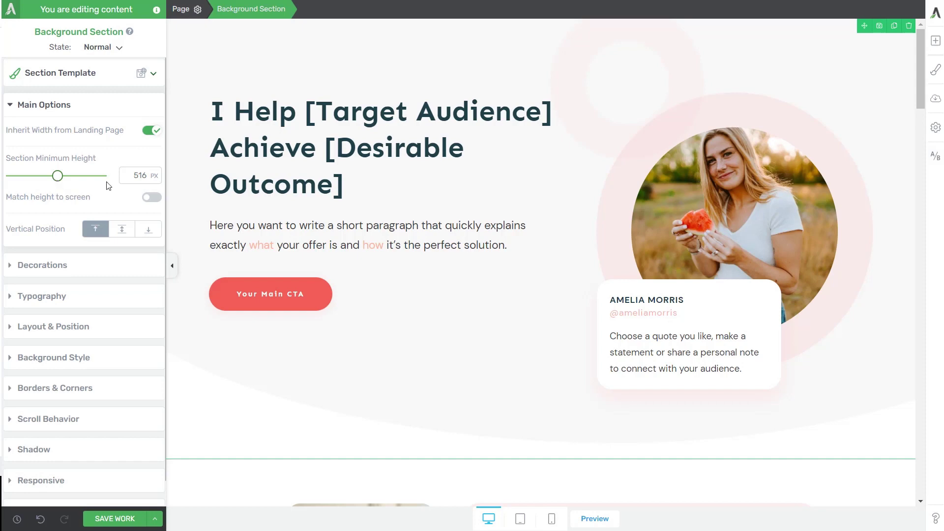
{"action": "left_click", "coordinate": [152, 197]}
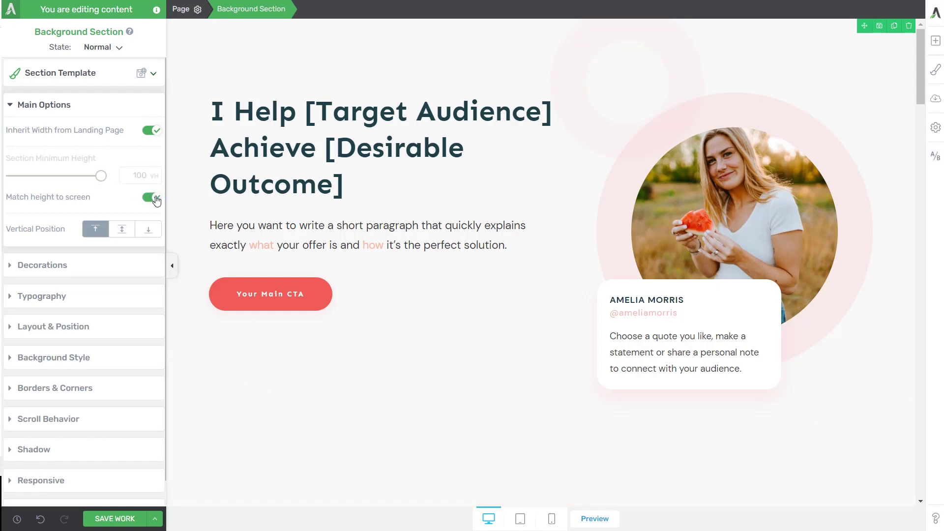
{"action": "left_click", "coordinate": [155, 197]}
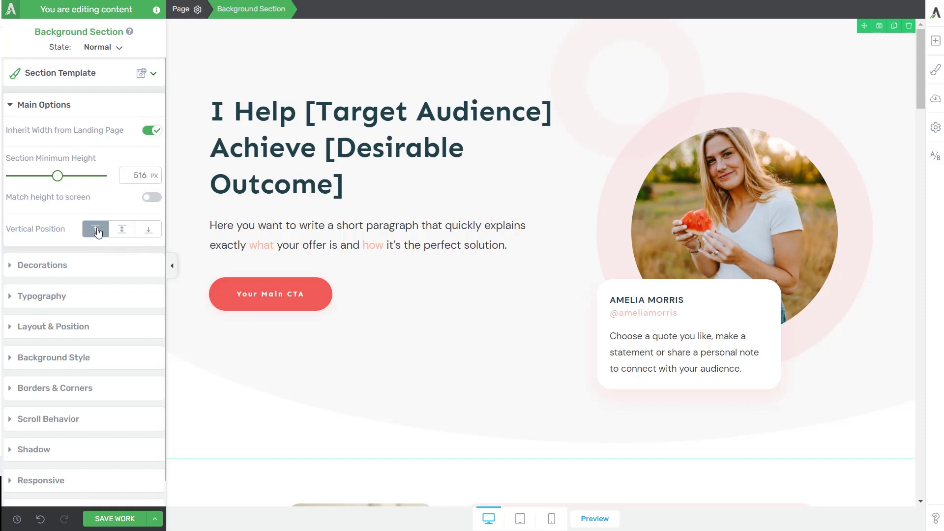
Try the vertical position options and leave the hero content aligned to the top
{"action": "left_click", "coordinate": [122, 230]}
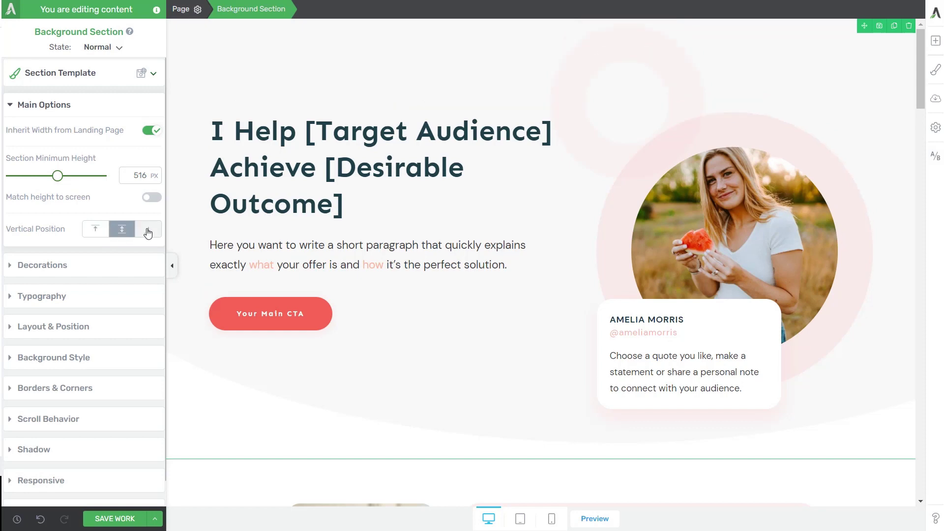
{"action": "left_click", "coordinate": [148, 230]}
{"action": "left_click", "coordinate": [94, 230]}
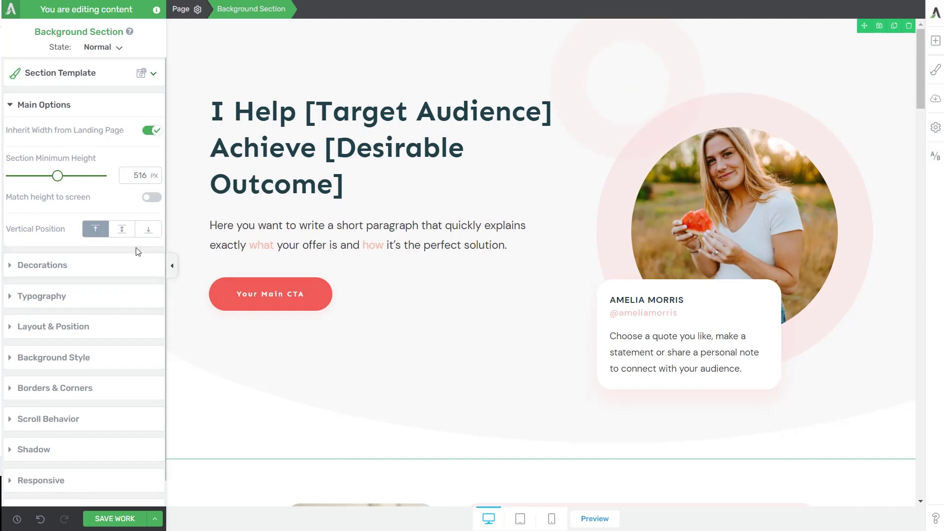
Unlink the hero's solid background layer from the theme colour and make it pink #e9c9c9
{"action": "left_click", "coordinate": [90, 358]}
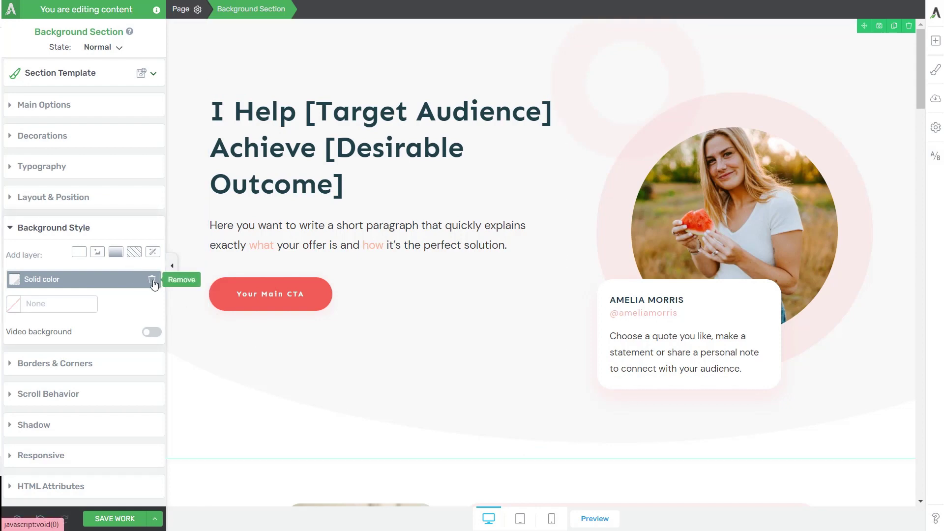
{"action": "left_click", "coordinate": [108, 279]}
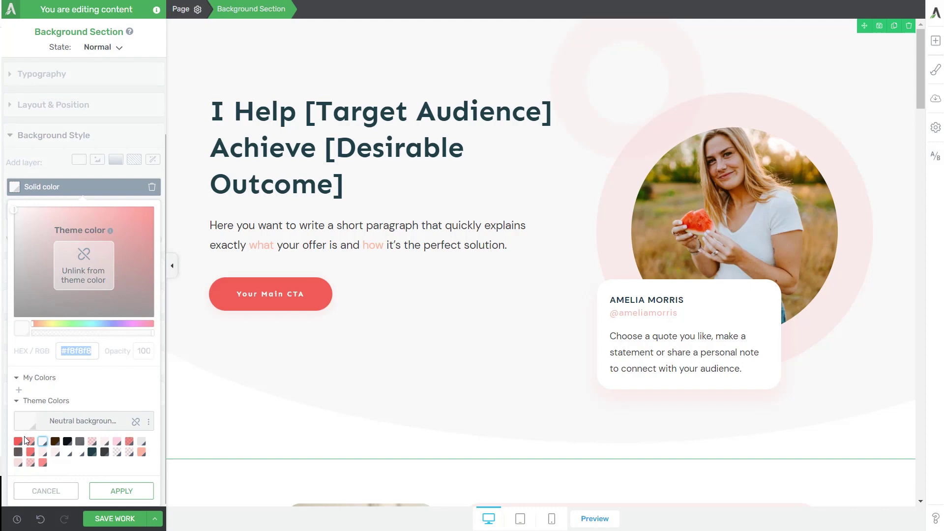
{"action": "left_click", "coordinate": [90, 278]}
{"action": "mouse_move", "coordinate": [32, 247]}
{"action": "left_mouse_down"}
{"action": "mouse_move", "coordinate": [38, 257]}
{"action": "mouse_move", "coordinate": [34, 248]}
{"action": "left_mouse_up"}
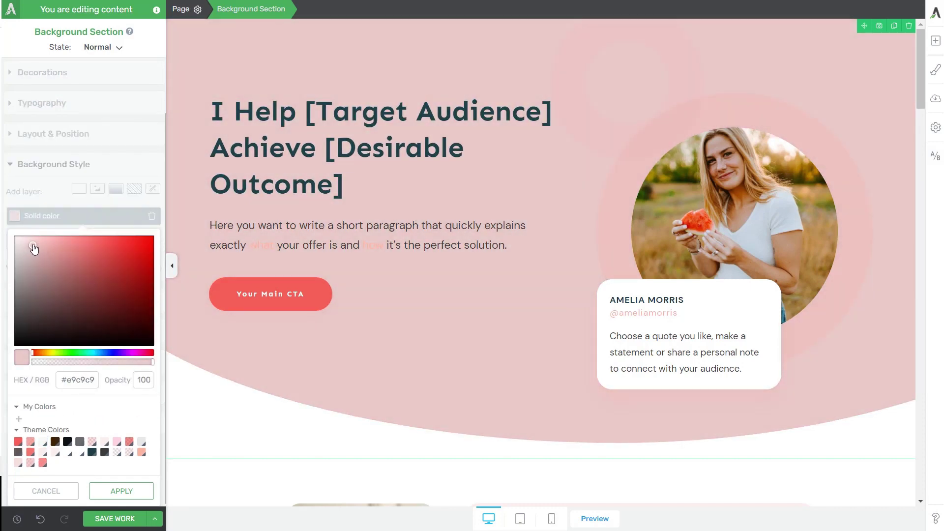
{"action": "left_click", "coordinate": [129, 492]}
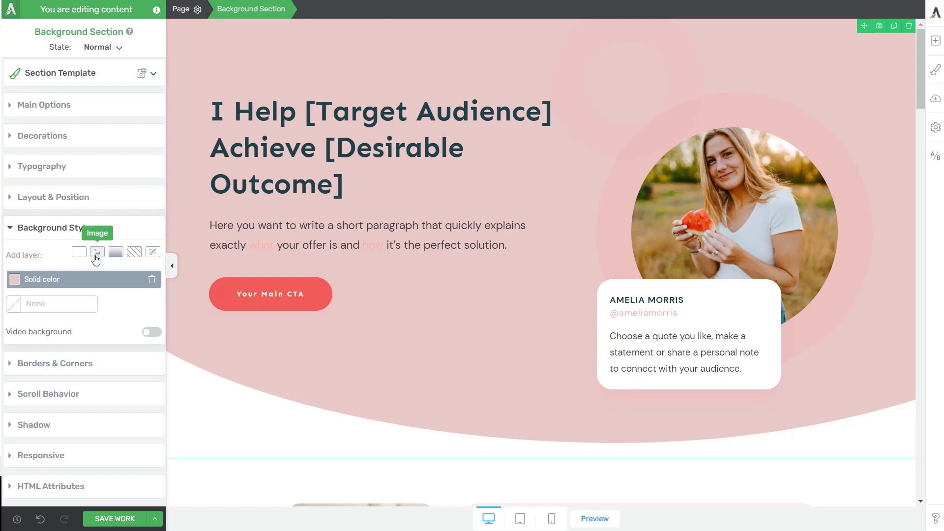
Add a dotted pattern layer to the hero background
{"action": "left_click", "coordinate": [134, 257]}
{"action": "left_click", "coordinate": [142, 302]}
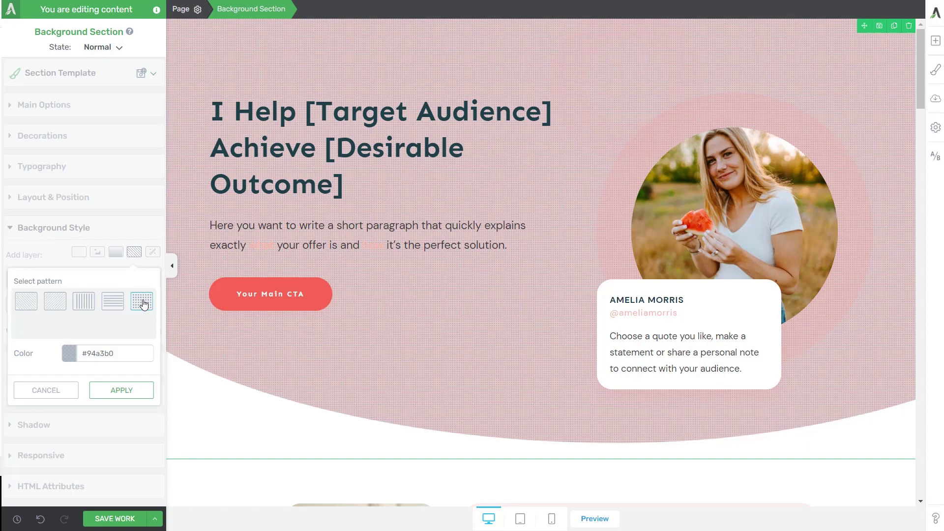
{"action": "left_click", "coordinate": [127, 389]}
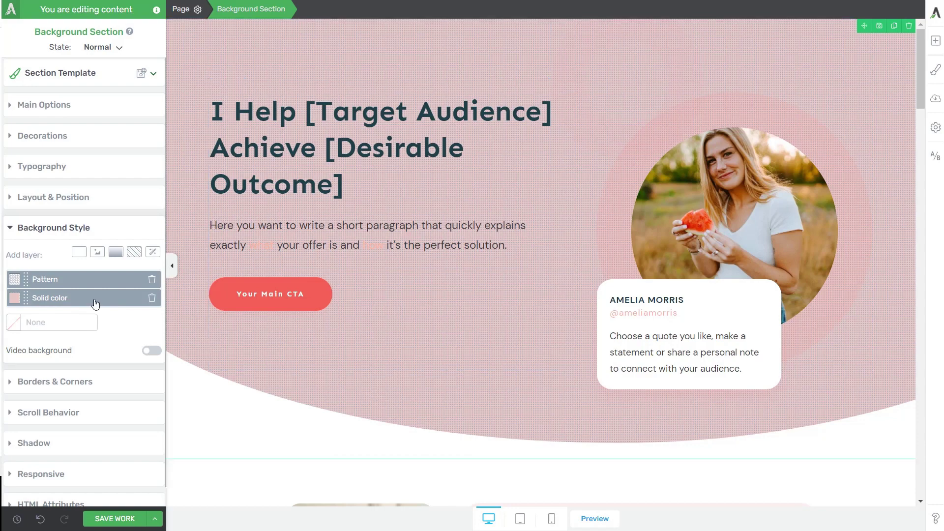
Lower the pink colour layer's opacity to 50
{"action": "left_click", "coordinate": [56, 305]}
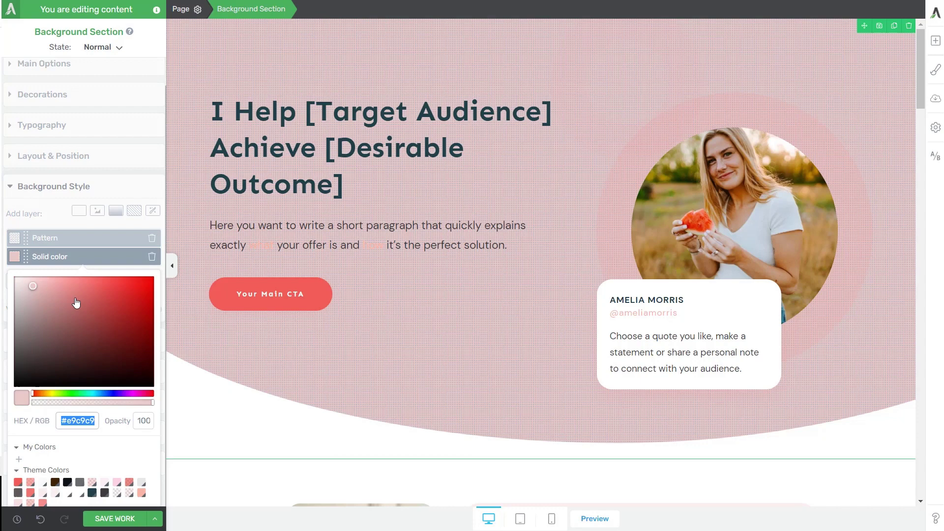
{"action": "left_click", "coordinate": [143, 381]}
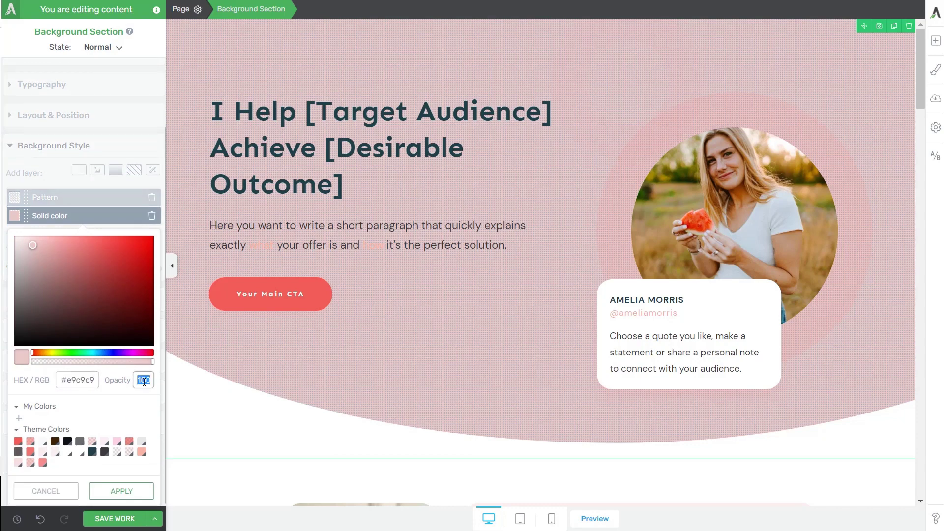
{"action": "type", "text": "50"}
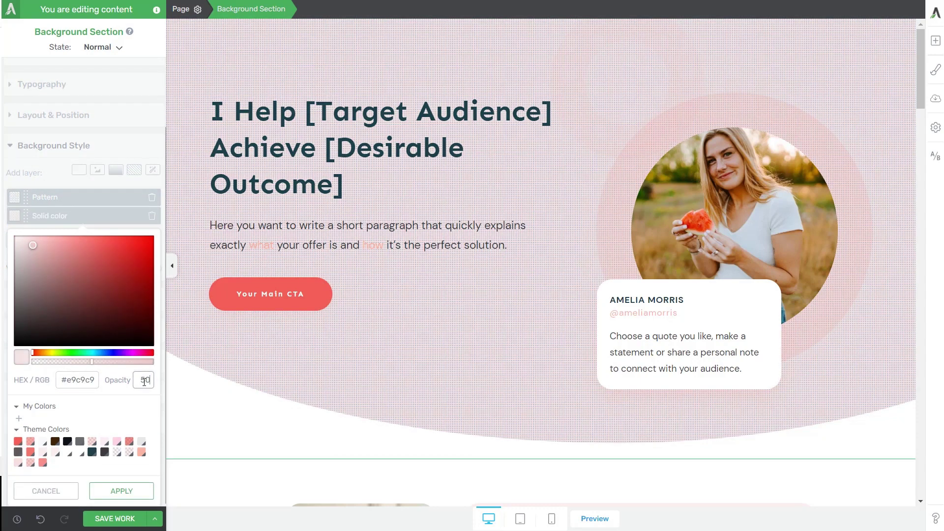
{"action": "left_click", "coordinate": [122, 491]}
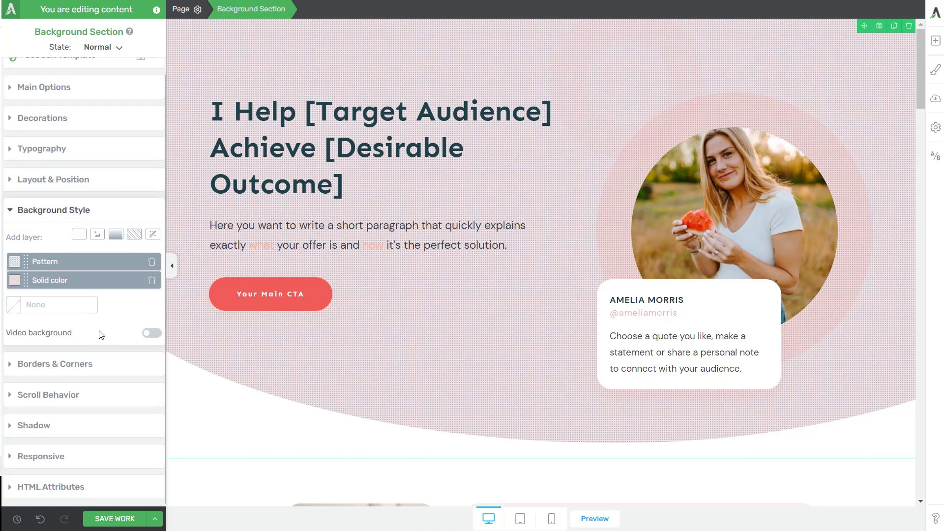
Enable a YouTube video background on the hero with the Pastel Color Wheel - 10 hours video link
{"action": "left_click", "coordinate": [150, 333]}
{"action": "left_click", "coordinate": [146, 359]}
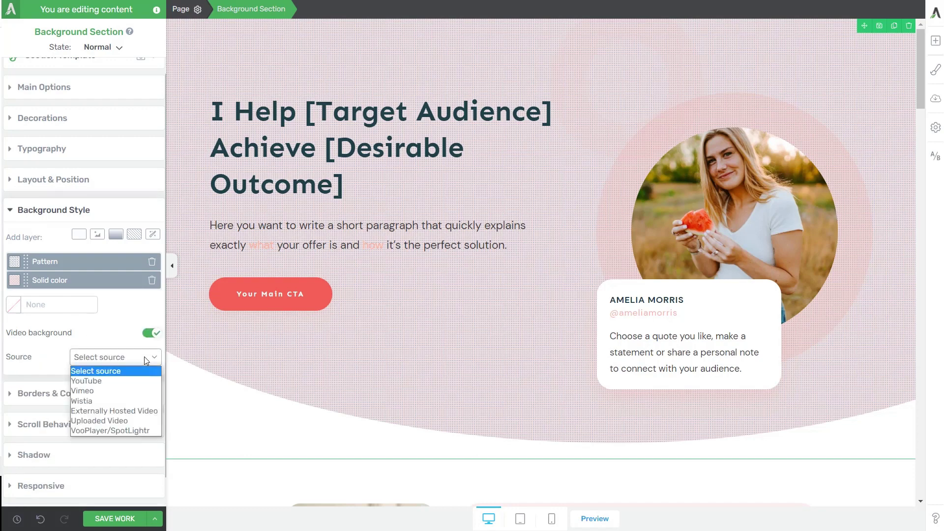
{"action": "left_click", "coordinate": [136, 381]}
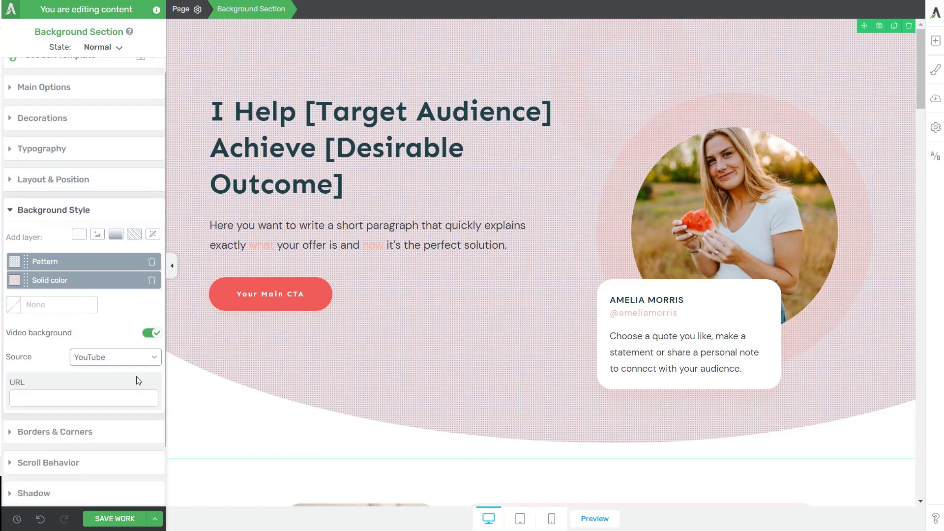
{"action": "left_click", "coordinate": [69, 395]}
{"action": "type", "text": "https://www.youtube.com/watch?v=Ck-h9YGKyOd"}
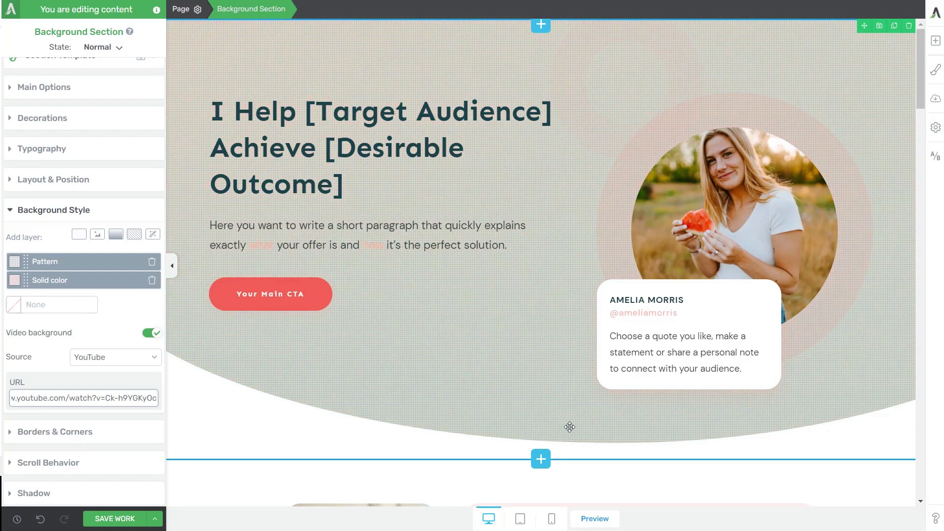
Apply the Wavy Lines fancy divider to the hero's bottom edge, keeping its white colour
{"action": "left_click", "coordinate": [93, 128]}
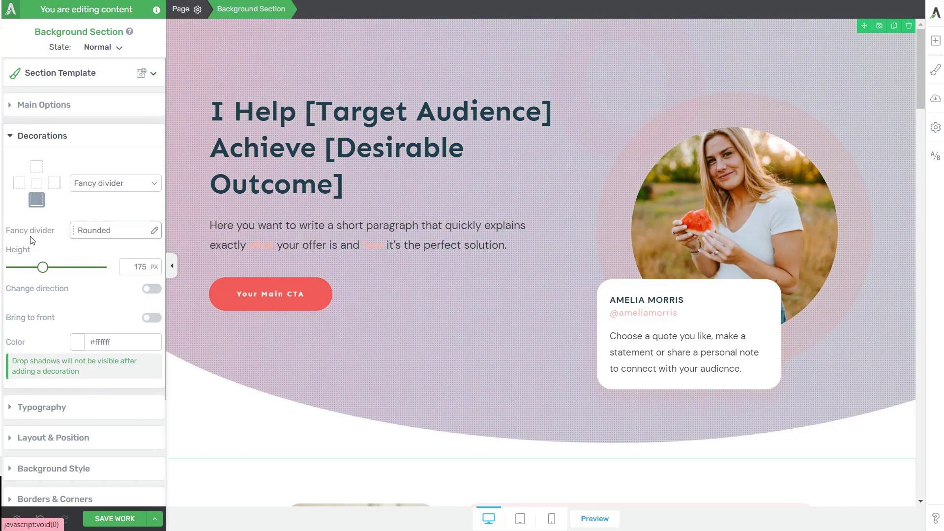
{"action": "left_click", "coordinate": [111, 231]}
{"action": "scroll", "coordinate": [629, 254], "scroll_direction": "down", "scroll_amount": 6}
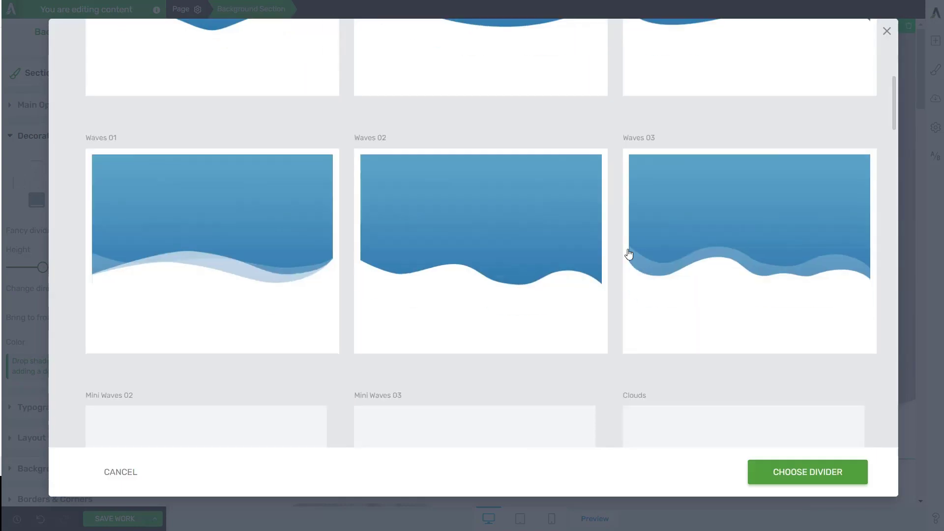
{"action": "scroll", "coordinate": [629, 254], "scroll_direction": "down", "scroll_amount": 10}
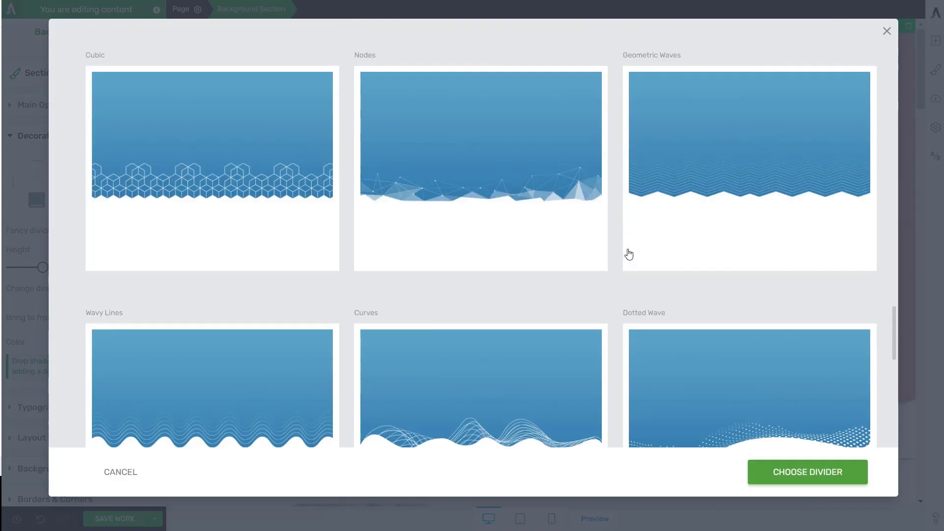
{"action": "left_click", "coordinate": [270, 437]}
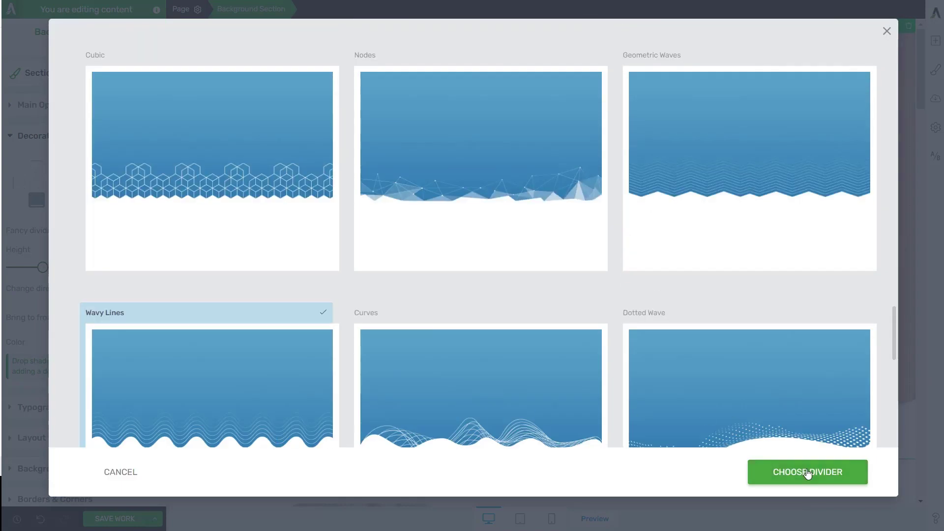
{"action": "left_click", "coordinate": [807, 473]}
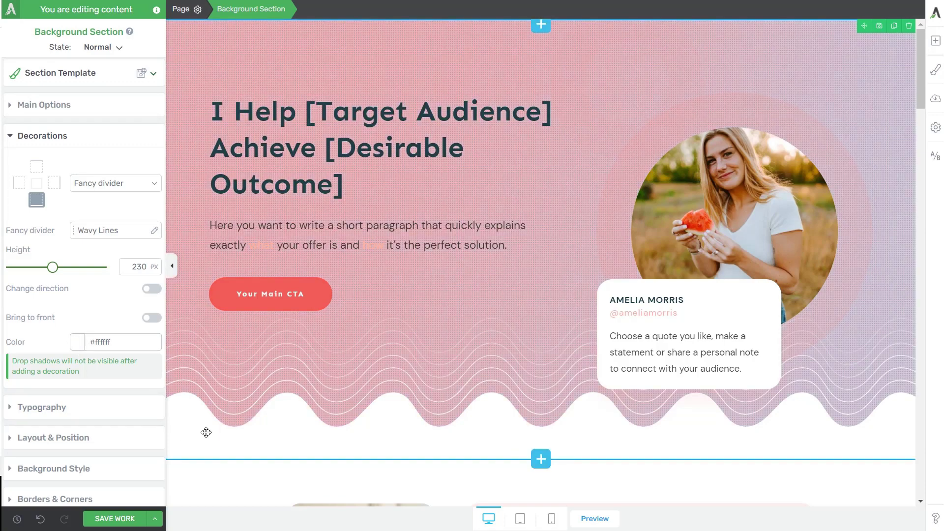
{"action": "left_click", "coordinate": [81, 349]}
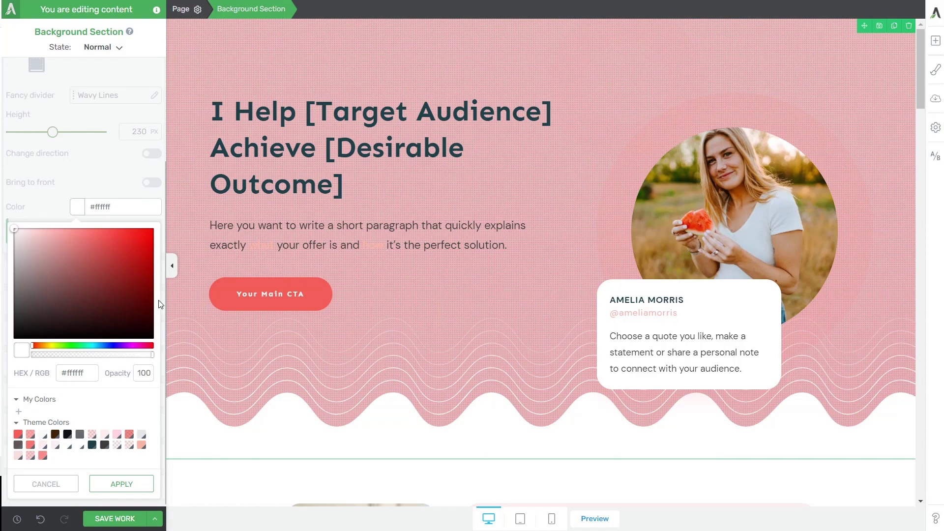
{"action": "left_click", "coordinate": [36, 484]}
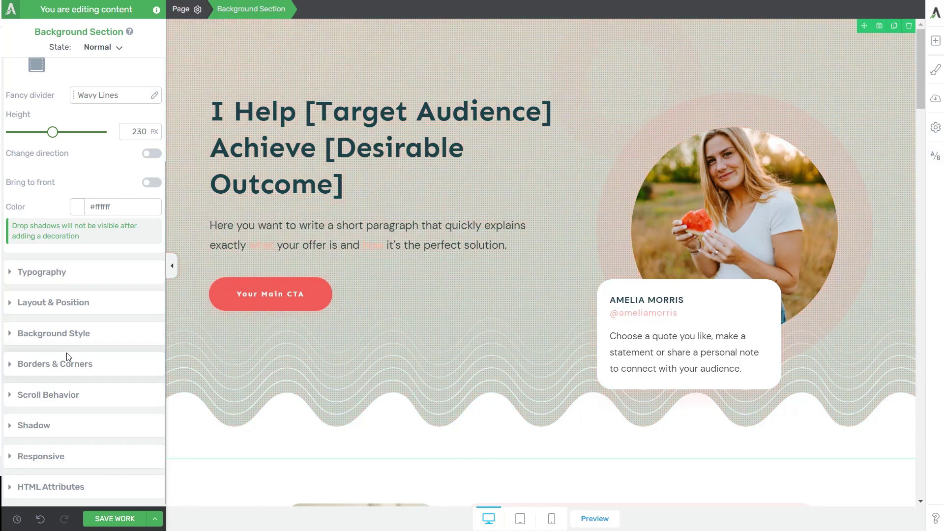
Add a new Background Section below the hero and drop a Text element into it
{"action": "left_click", "coordinate": [936, 44]}
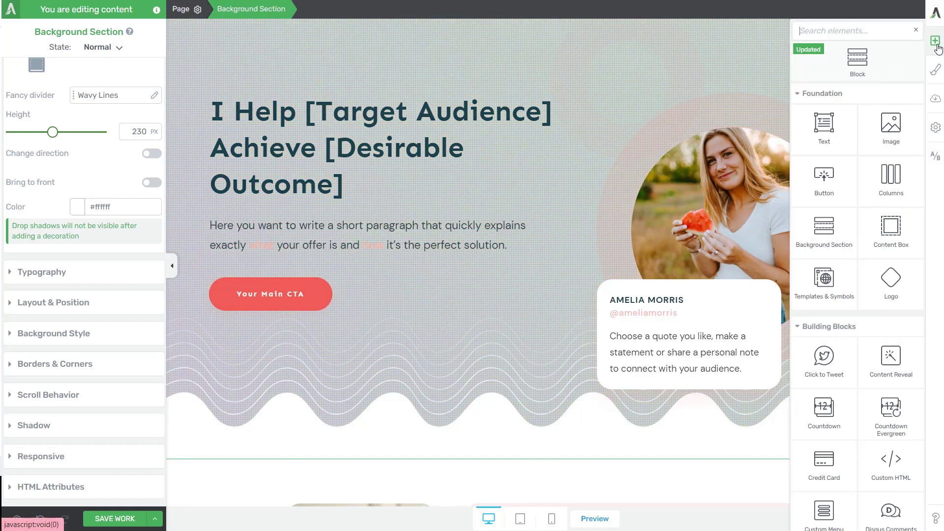
{"action": "left_click_drag", "start_coordinate": [835, 233], "coordinate": [648, 460]}
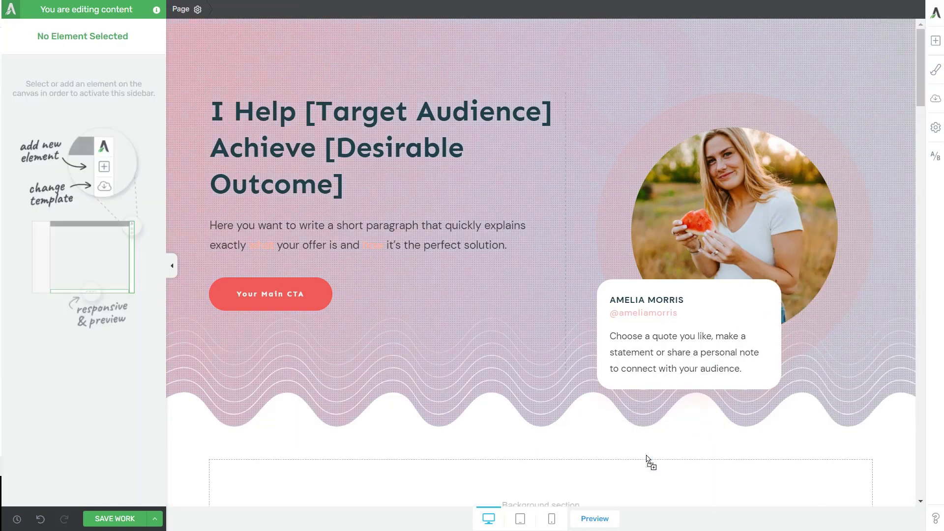
{"action": "left_click", "coordinate": [936, 41]}
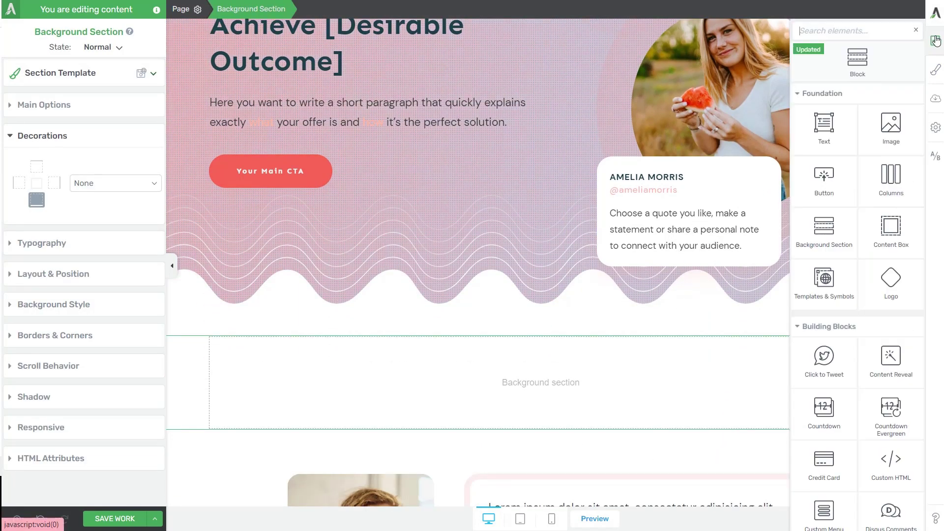
{"action": "left_click_drag", "start_coordinate": [831, 118], "coordinate": [583, 403]}
Type 'New Here?' and 'See below three ideas for creating cool layouts on your website' on two lines
{"action": "type", "text": "New Here?"}
{"action": "key", "text": "Return"}
{"action": "type", "text": "See below three ideas for creagin"}
{"action": "key", "text": "BackSpace"}
{"action": "key", "text": "BackSpace"}
{"action": "key", "text": "BackSpace"}
{"action": "type", "text": "ting cool layouts on your website"}
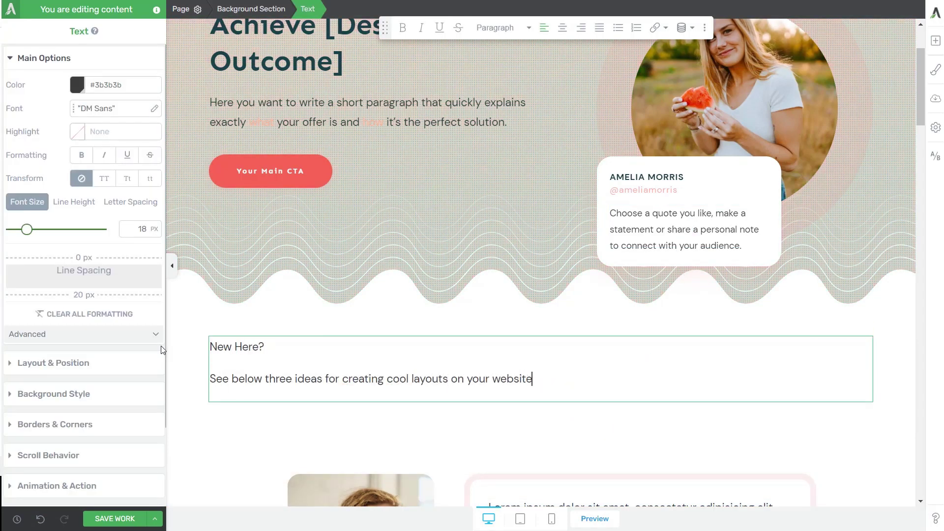
Centre both lines, make 'New Here?' a Heading 2, and bold the subtitle
{"action": "left_click_drag", "start_coordinate": [532, 380], "coordinate": [210, 348]}
{"action": "left_click", "coordinate": [563, 27]}
{"action": "left_click", "coordinate": [559, 344]}
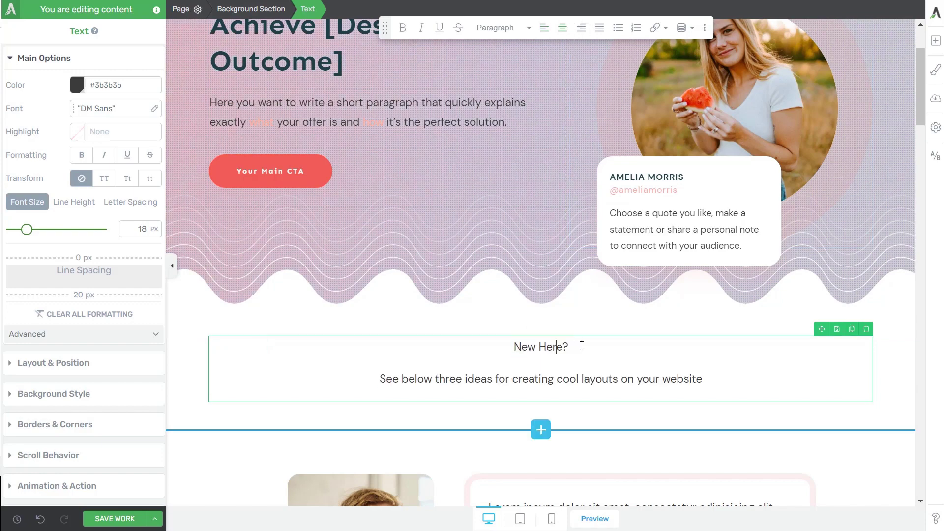
{"action": "left_click_drag", "start_coordinate": [569, 347], "coordinate": [512, 346]}
{"action": "left_click", "coordinate": [512, 27]}
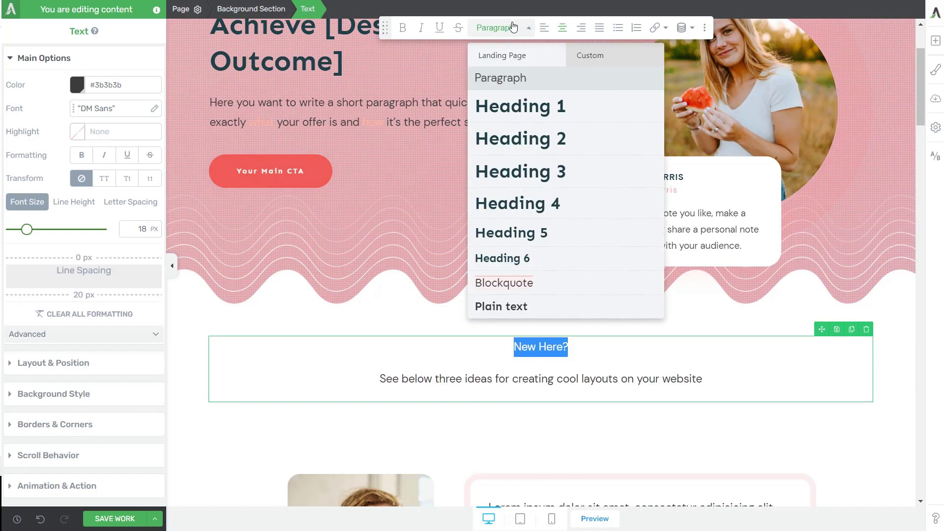
{"action": "left_click", "coordinate": [538, 141]}
{"action": "left_click_drag", "start_coordinate": [703, 396], "coordinate": [370, 402]}
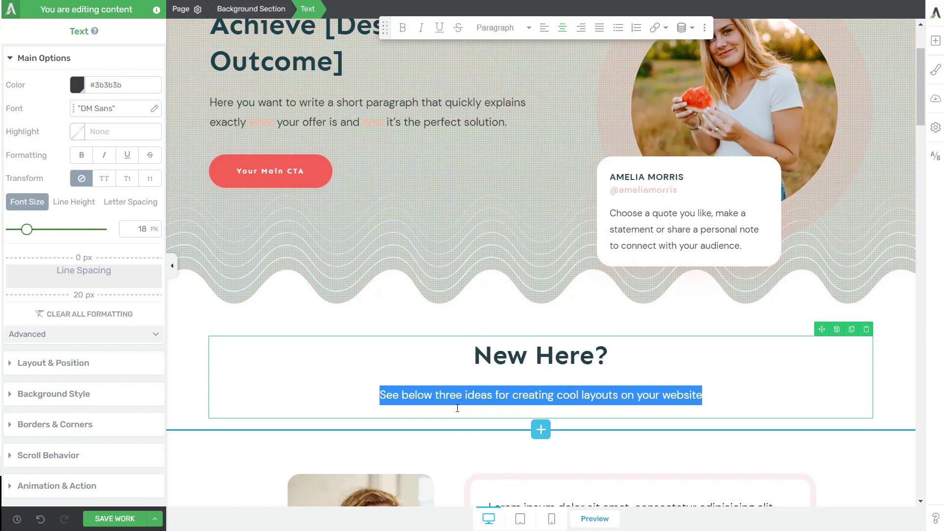
{"action": "left_click", "coordinate": [410, 32]}
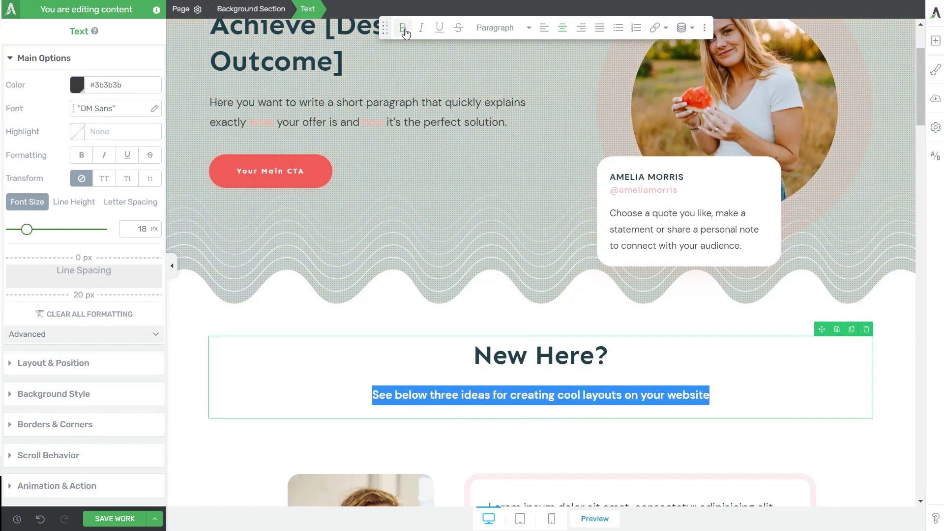
{"action": "left_click", "coordinate": [768, 382]}
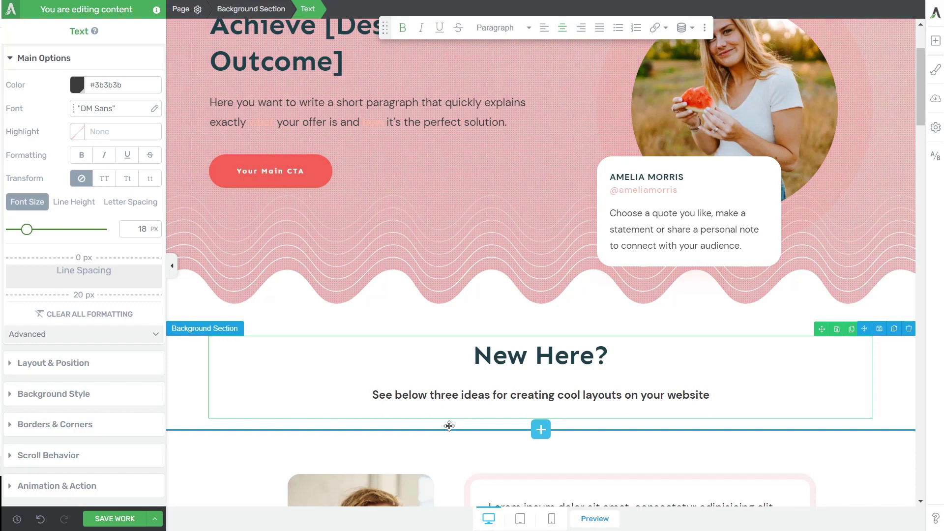
Give the New Here? section's bottom edge the Shuffle fancy divider
{"action": "left_click", "coordinate": [256, 10]}
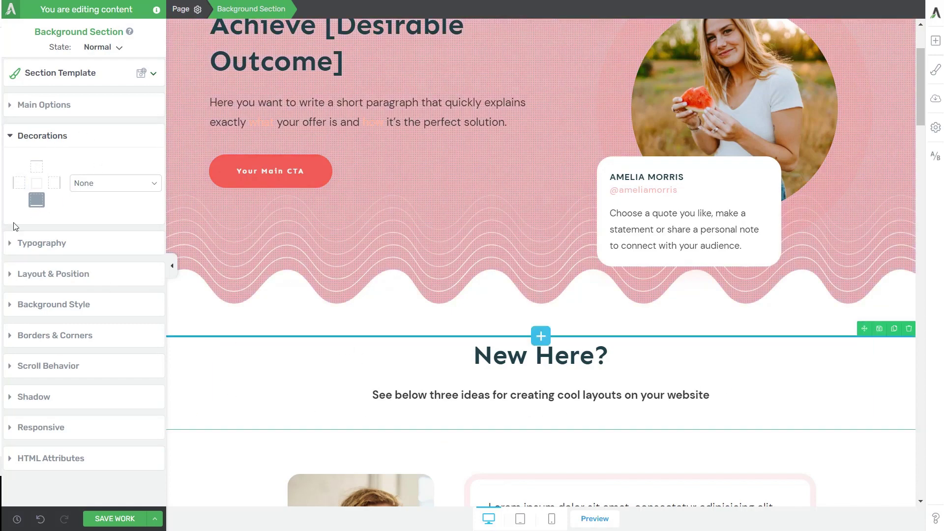
{"action": "left_click", "coordinate": [36, 199]}
{"action": "left_click", "coordinate": [119, 183]}
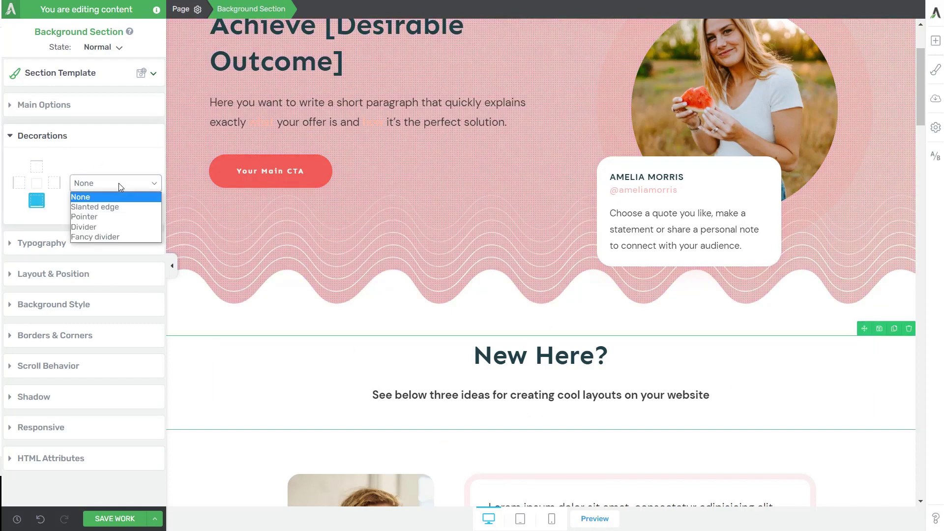
{"action": "left_click", "coordinate": [110, 237]}
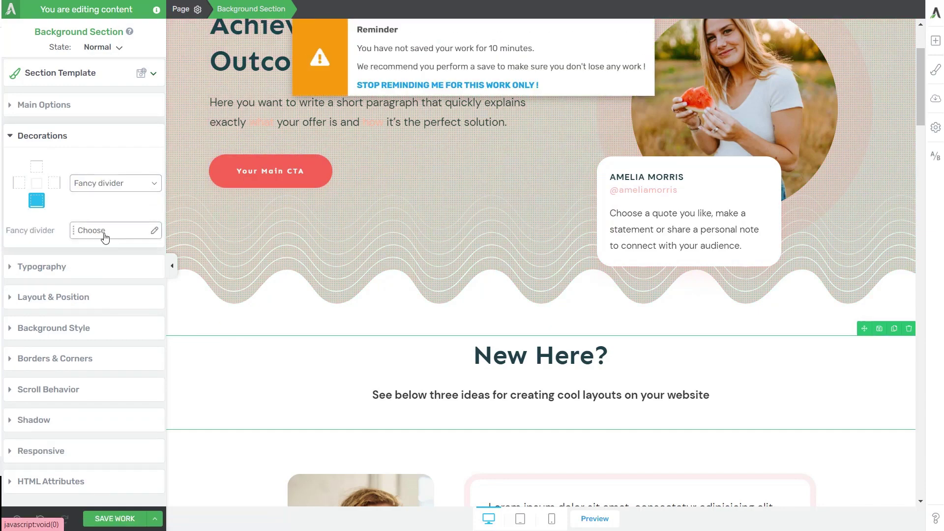
{"action": "left_click", "coordinate": [105, 231]}
{"action": "scroll", "coordinate": [617, 272], "scroll_direction": "down", "scroll_amount": 7}
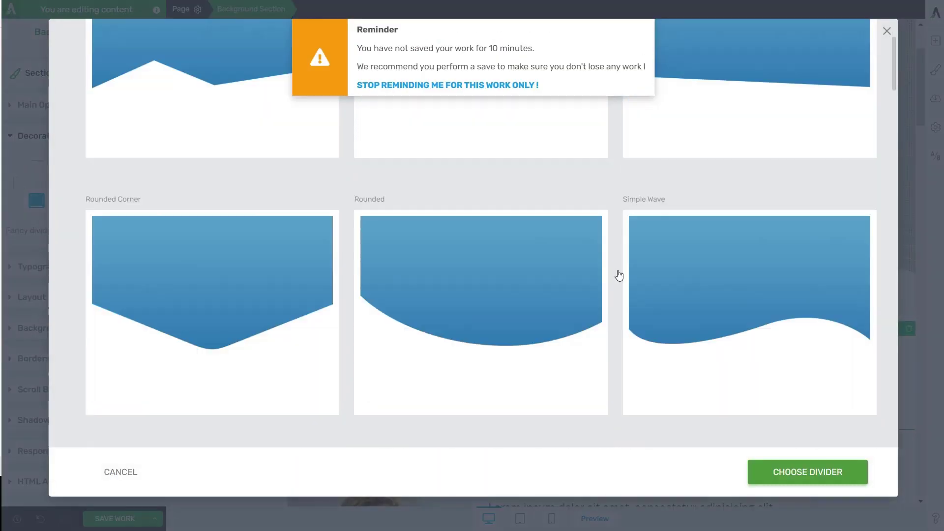
{"action": "scroll", "coordinate": [619, 275], "scroll_direction": "down", "scroll_amount": 15}
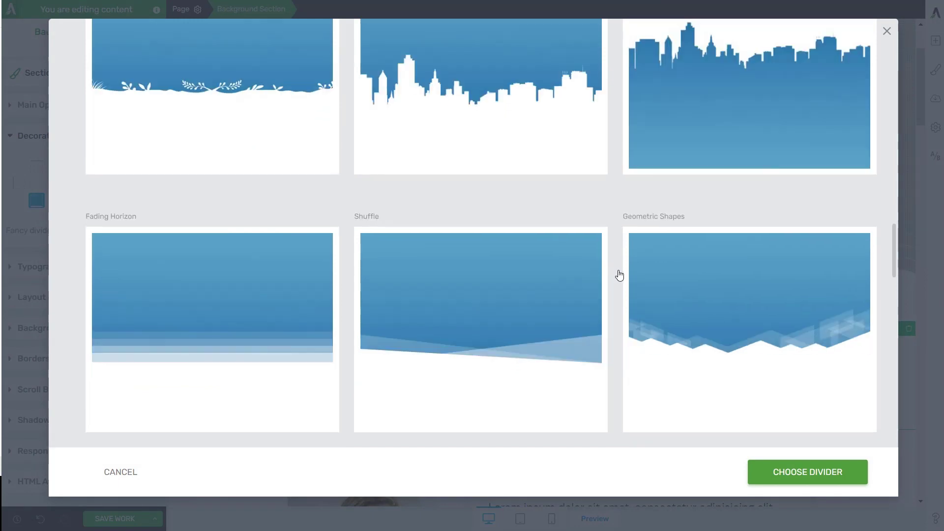
{"action": "left_click", "coordinate": [610, 331]}
{"action": "left_click", "coordinate": [781, 473]}
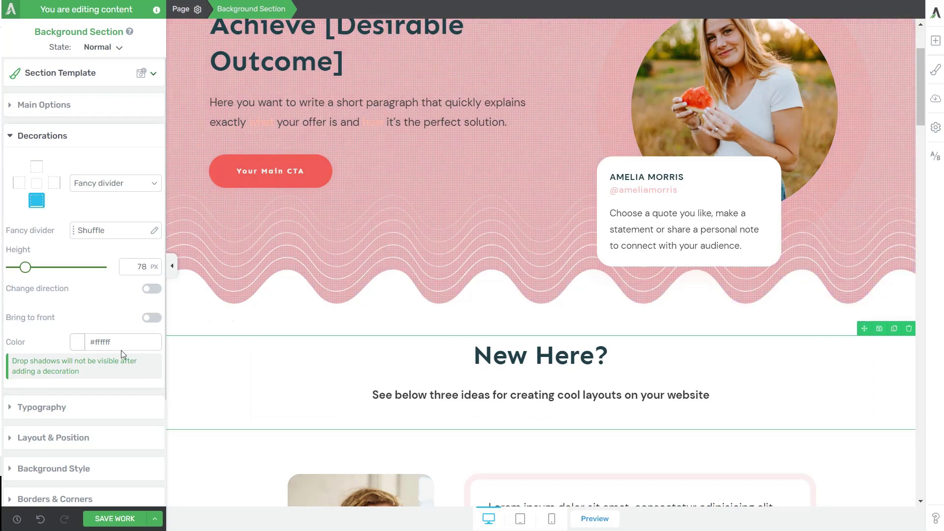
Colour the Shuffle divider pale pink #dbc2c2
{"action": "left_click", "coordinate": [76, 344]}
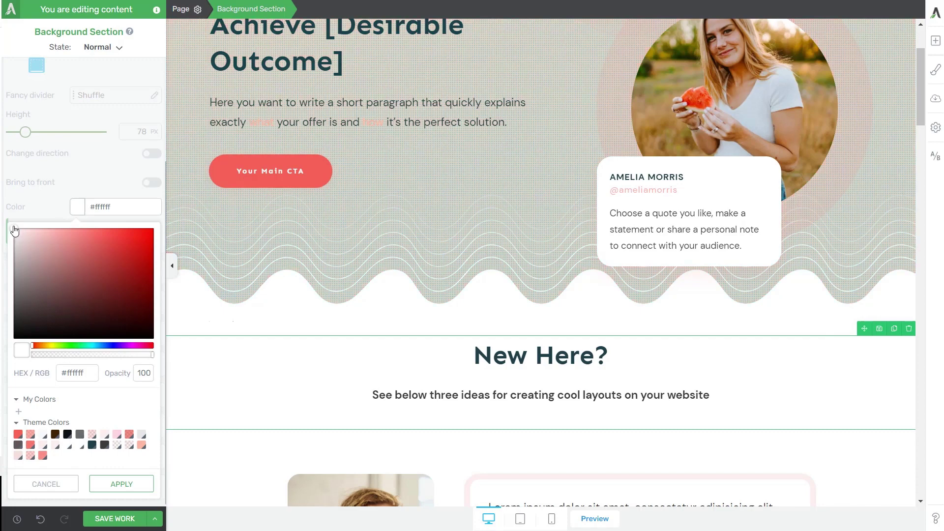
{"action": "left_click_drag", "start_coordinate": [14, 229], "coordinate": [31, 248]}
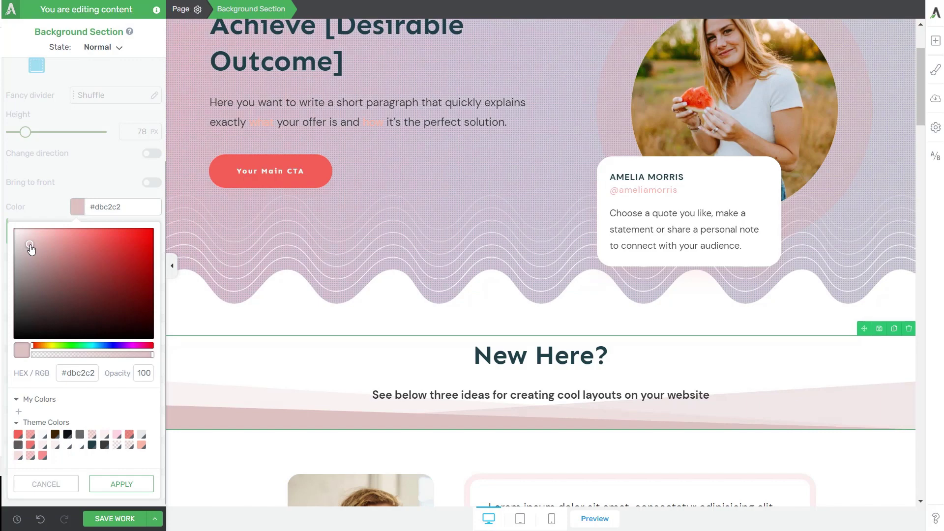
{"action": "left_click", "coordinate": [120, 483]}
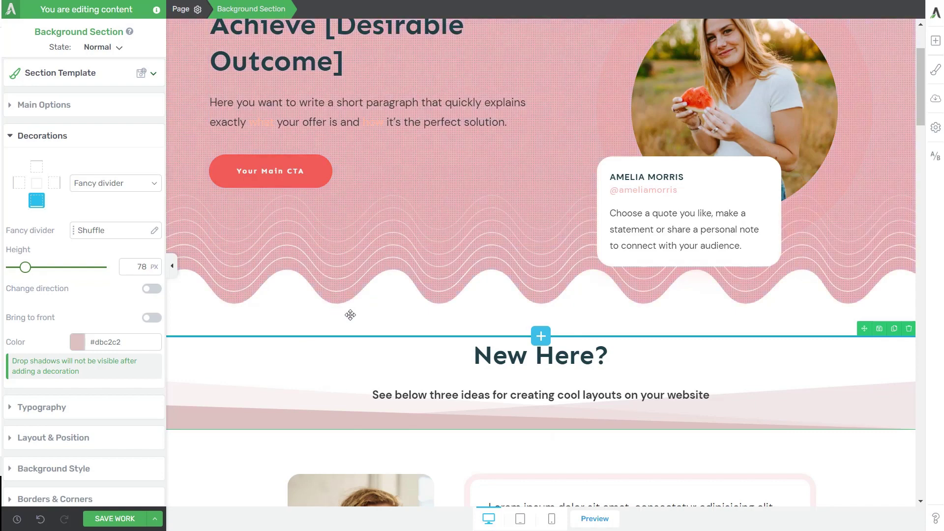
Drag the New Here? section's top margin to -78 px under Layout & Position
{"action": "left_click", "coordinate": [97, 437]}
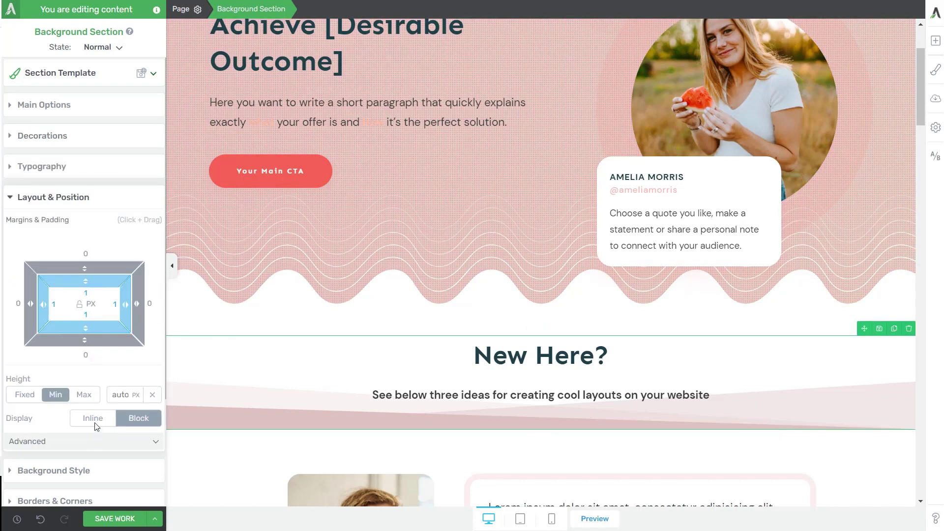
{"action": "left_click", "coordinate": [85, 271]}
{"action": "left_click_drag", "start_coordinate": [85, 272], "coordinate": [84, 368]}
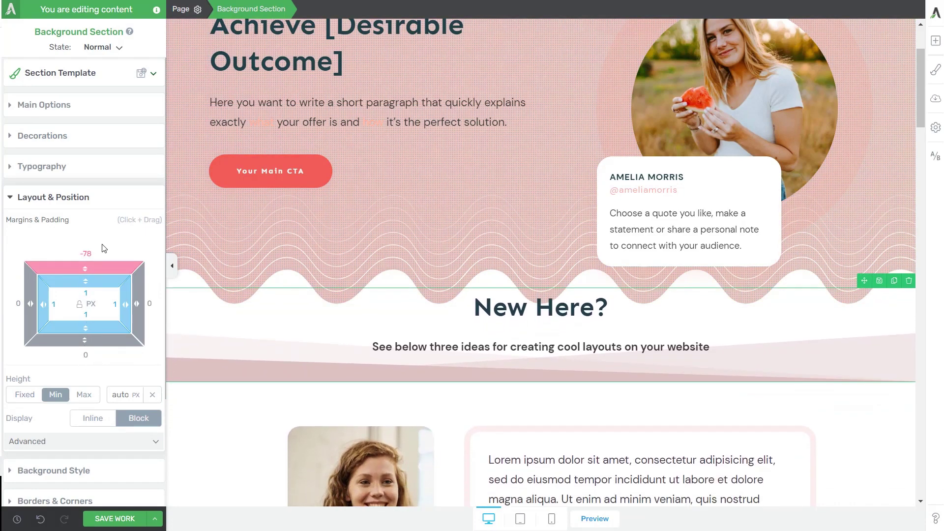
{"action": "scroll", "coordinate": [114, 384], "scroll_direction": "down", "scroll_amount": 3}
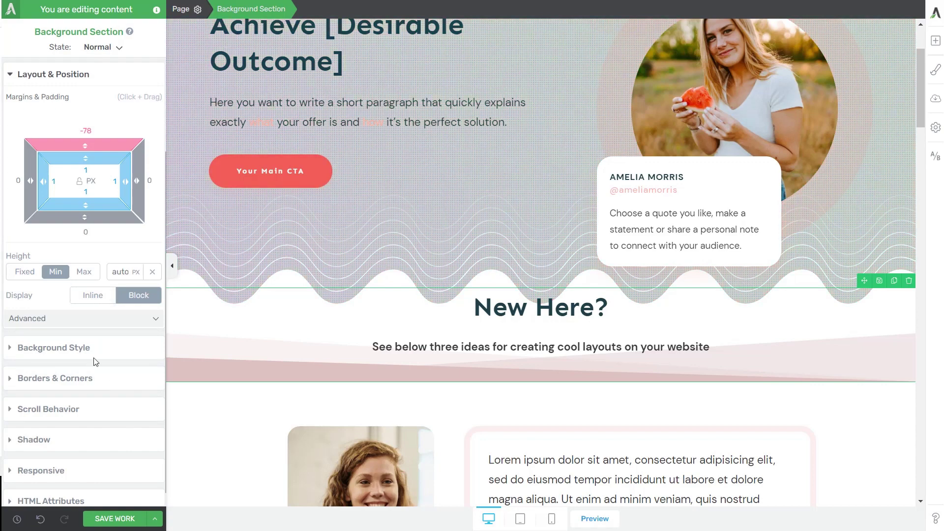
{"action": "scroll", "coordinate": [99, 361], "scroll_direction": "up", "scroll_amount": 3}
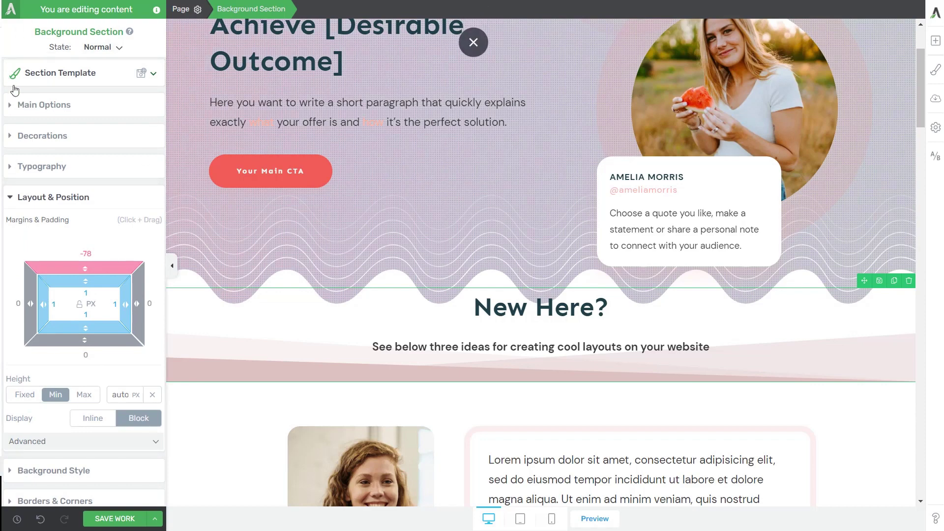
Save the section's look as global style 'Landing Page Template', then save the page and preview it live
{"action": "left_click", "coordinate": [141, 75]}
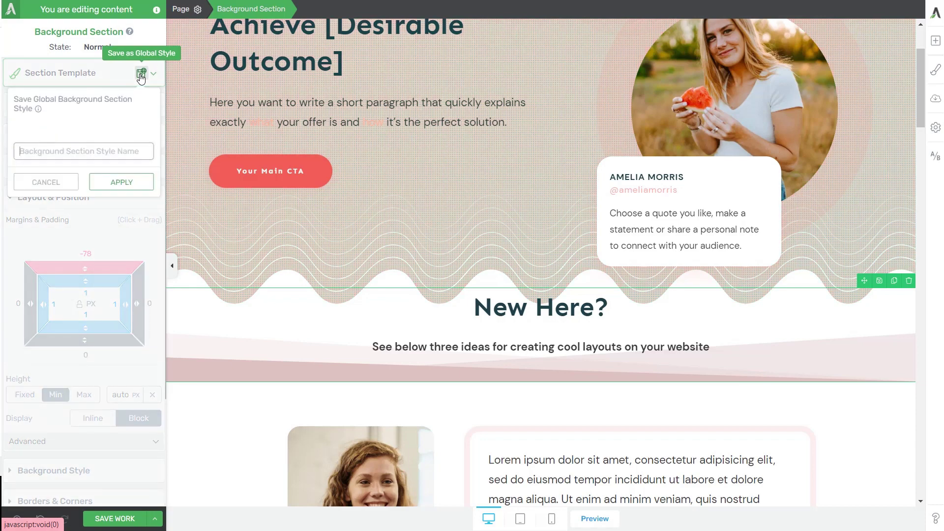
{"action": "type", "text": "Landing Page Template"}
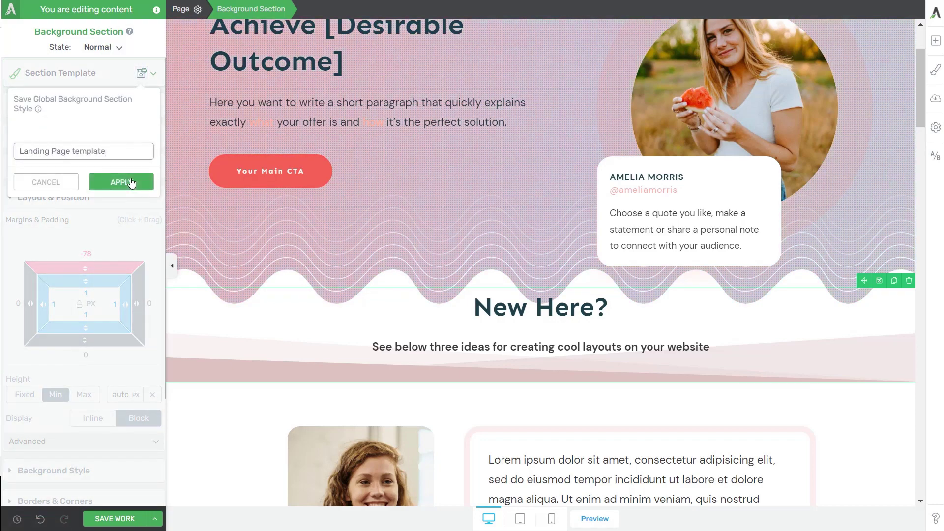
{"action": "left_click", "coordinate": [121, 181]}
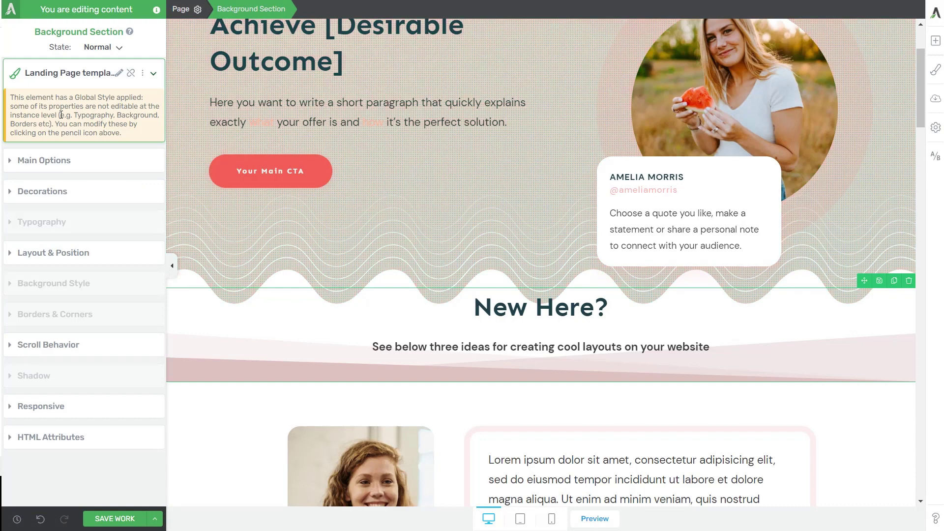
{"action": "left_click", "coordinate": [123, 520]}
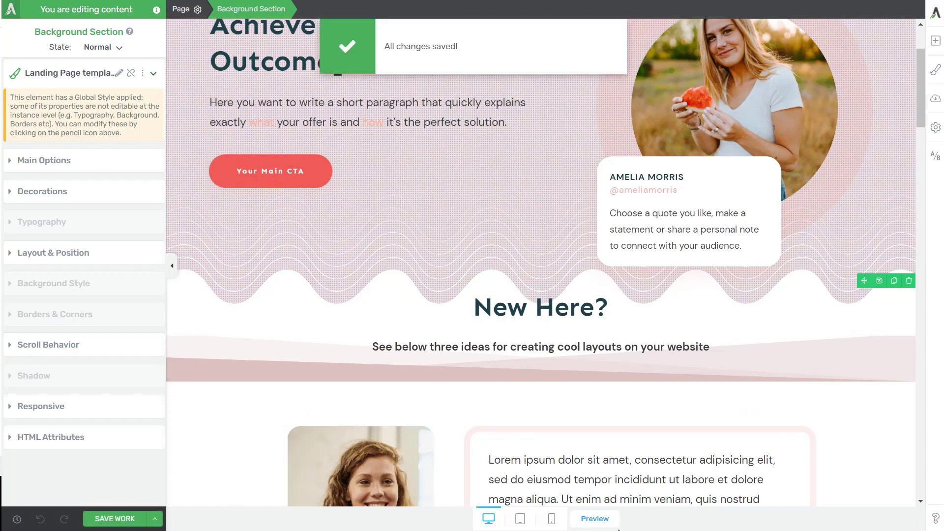
{"action": "left_click", "coordinate": [606, 524]}
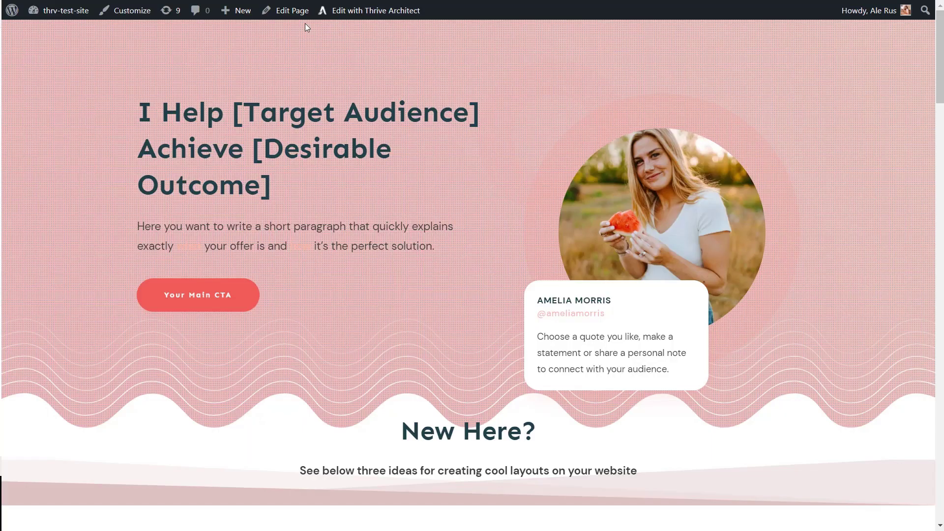
Scroll down the live landing page to inspect its sections
{"action": "scroll", "coordinate": [465, 285], "scroll_direction": "down", "scroll_amount": 3}
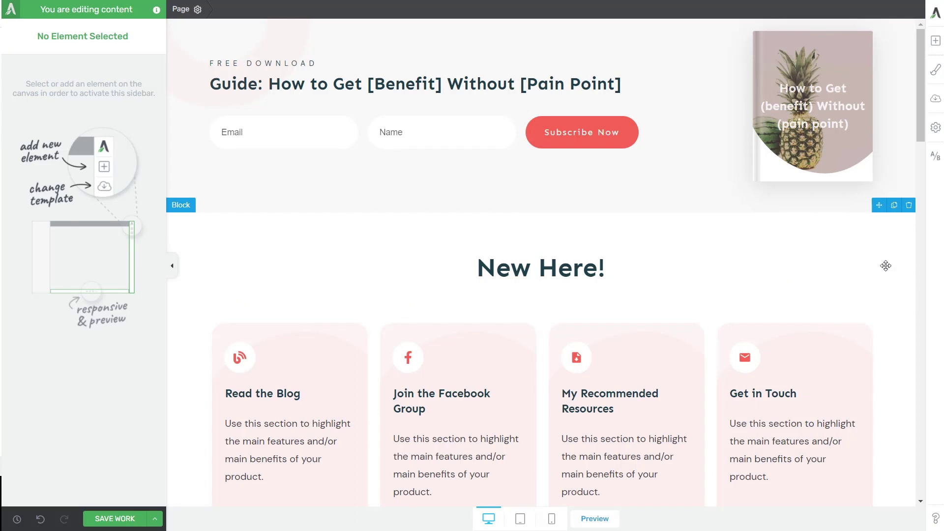
Place a Background Section above the New Here! block and apply the Landing Page template style
{"action": "left_click", "coordinate": [934, 41]}
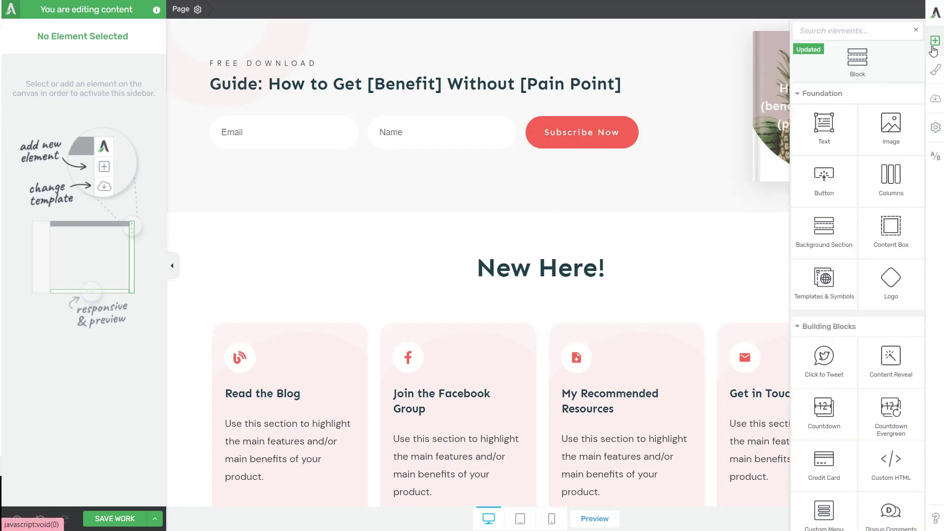
{"action": "left_click_drag", "start_coordinate": [824, 227], "coordinate": [690, 231]}
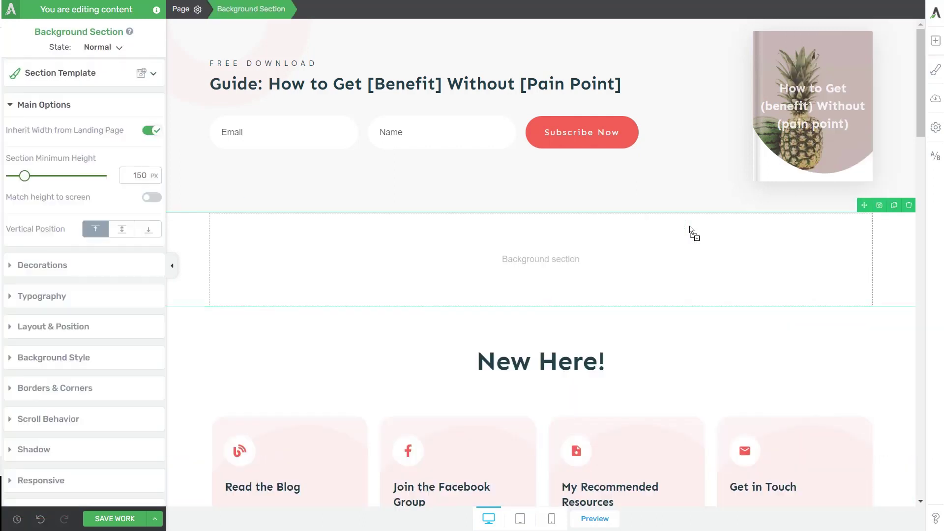
{"action": "left_click", "coordinate": [145, 73]}
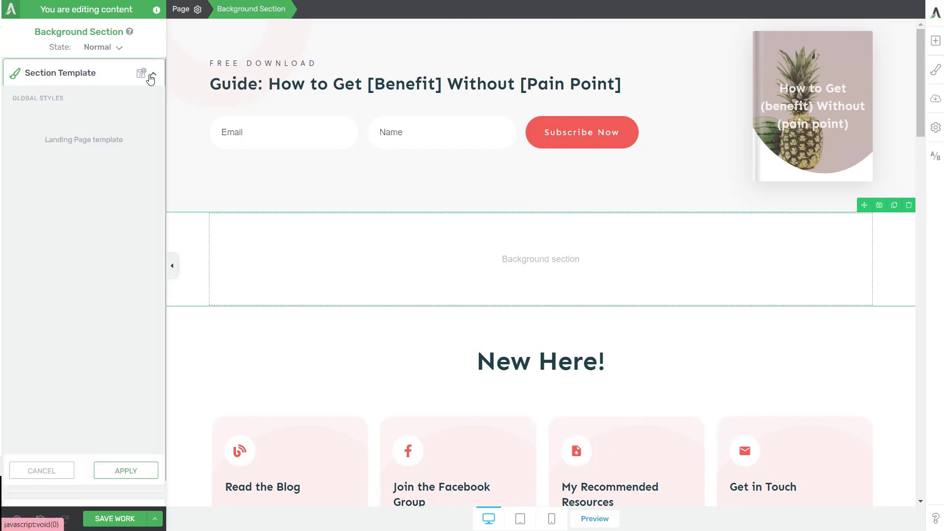
{"action": "left_click", "coordinate": [109, 140]}
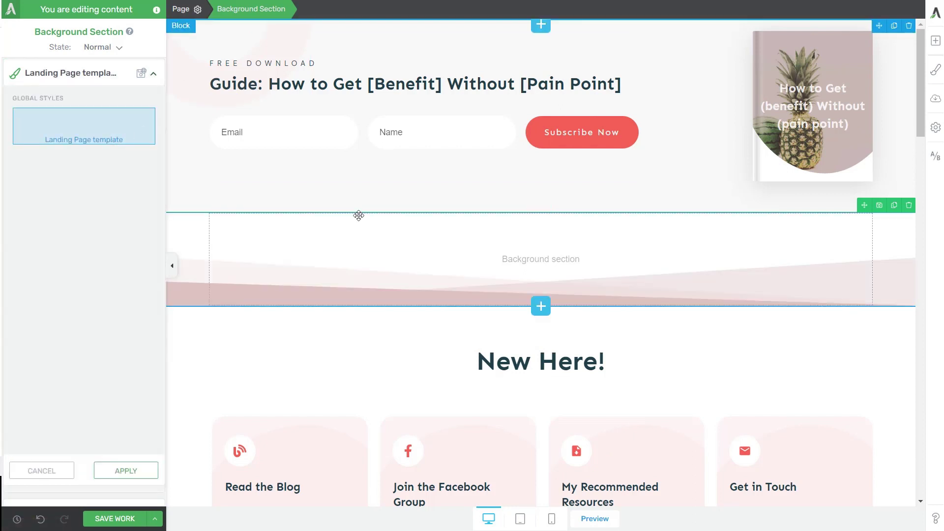